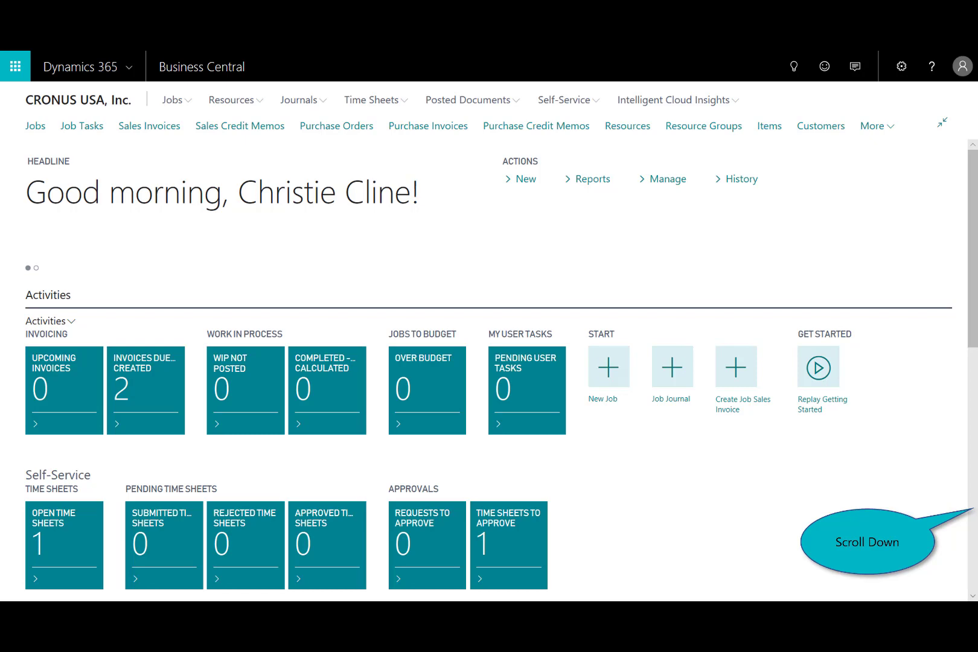
# Create a job from an existing job, with number J00010, description New Office Remodel and the bill-to customer number.
pyautogui.scroll(-10, 489, 362)
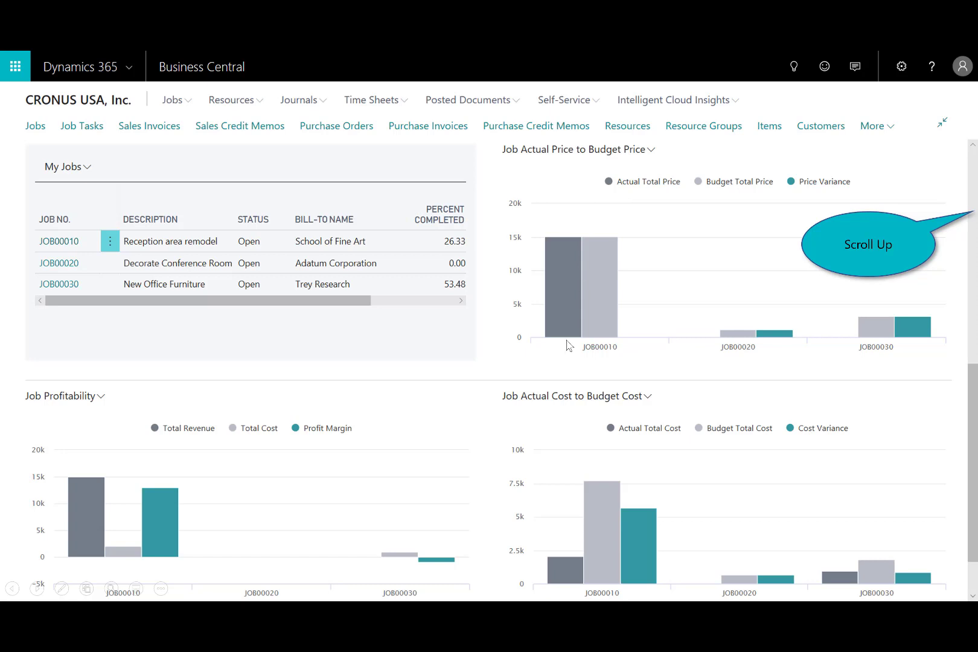
pyautogui.scroll(10, 579, 342)
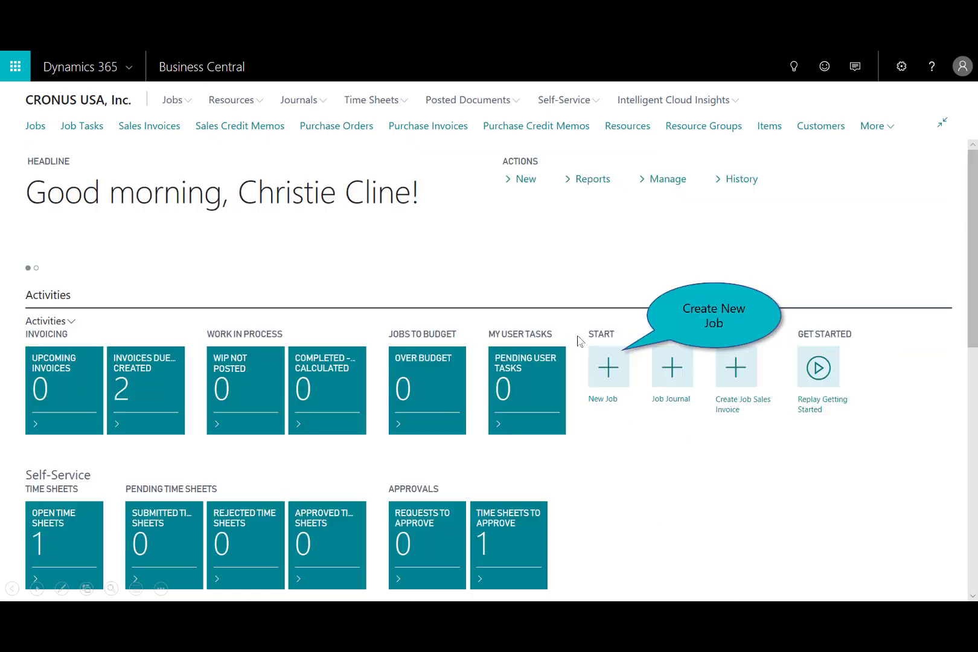
pyautogui.click(605, 366)
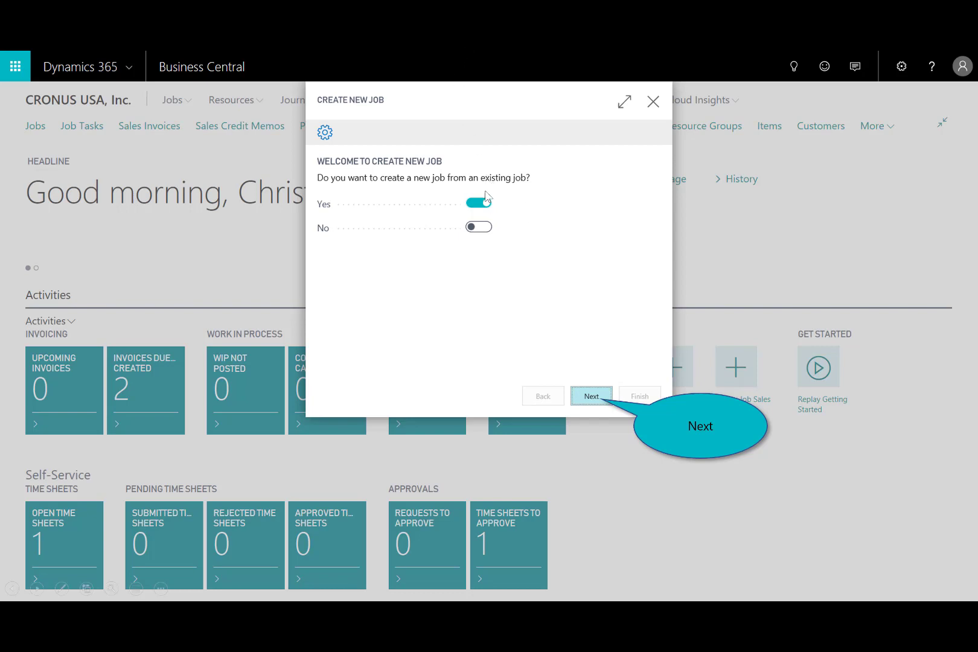
pyautogui.click(592, 398)
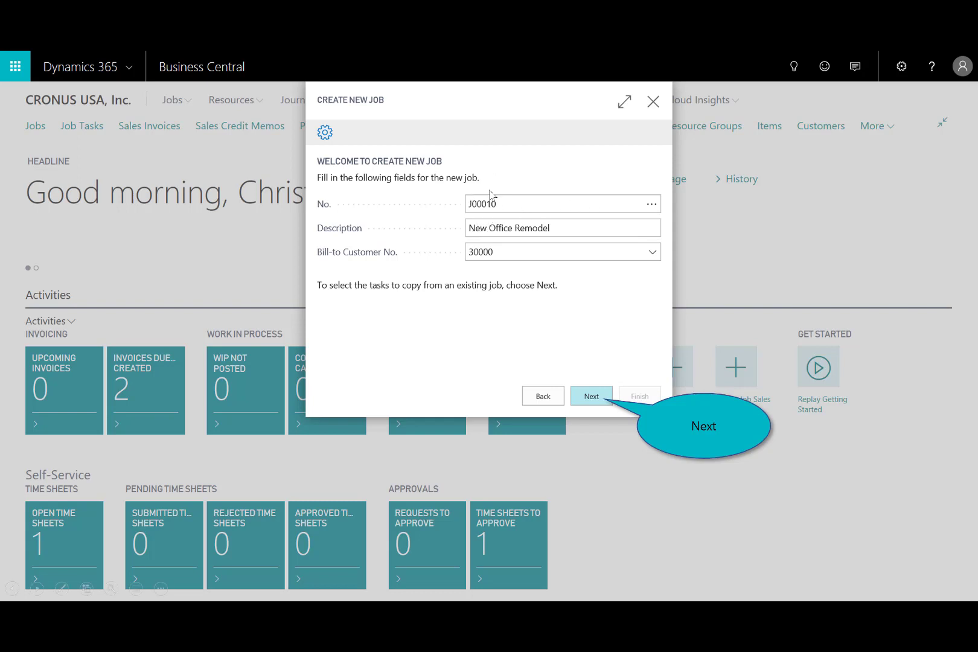
pyautogui.click(590, 398)
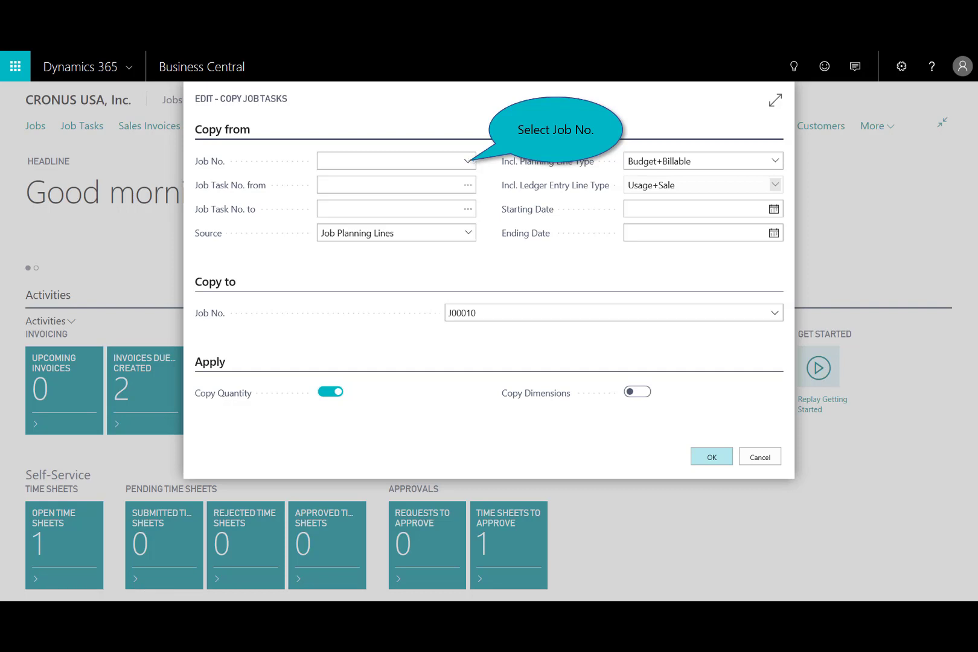
# Copy the planning lines of all tasks from JOB00010, Reception area remodel, into J00010 and finish creating the job.
pyautogui.click(467, 160)
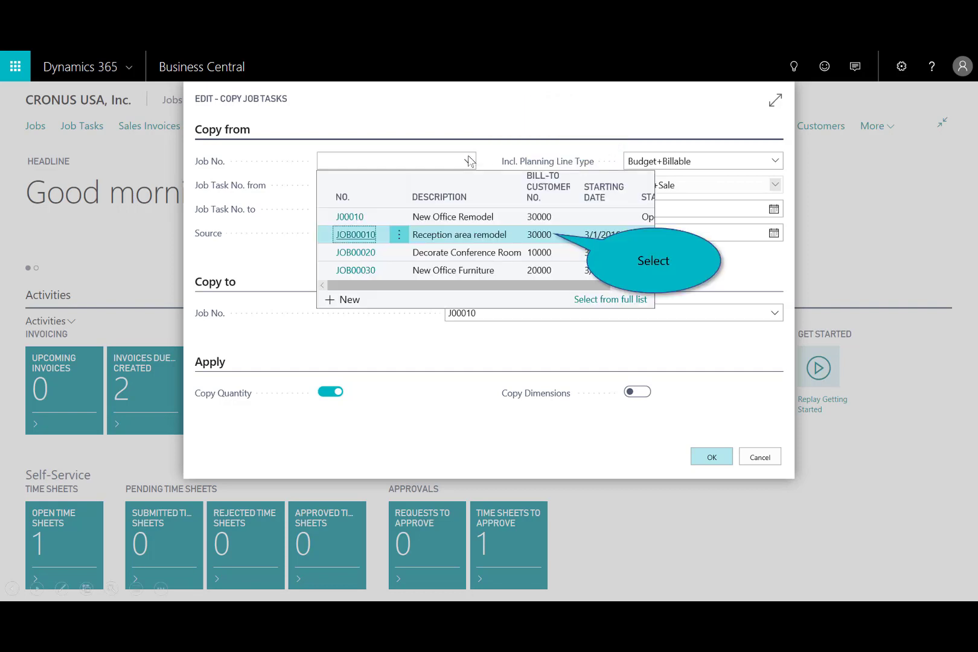
pyautogui.click(458, 235)
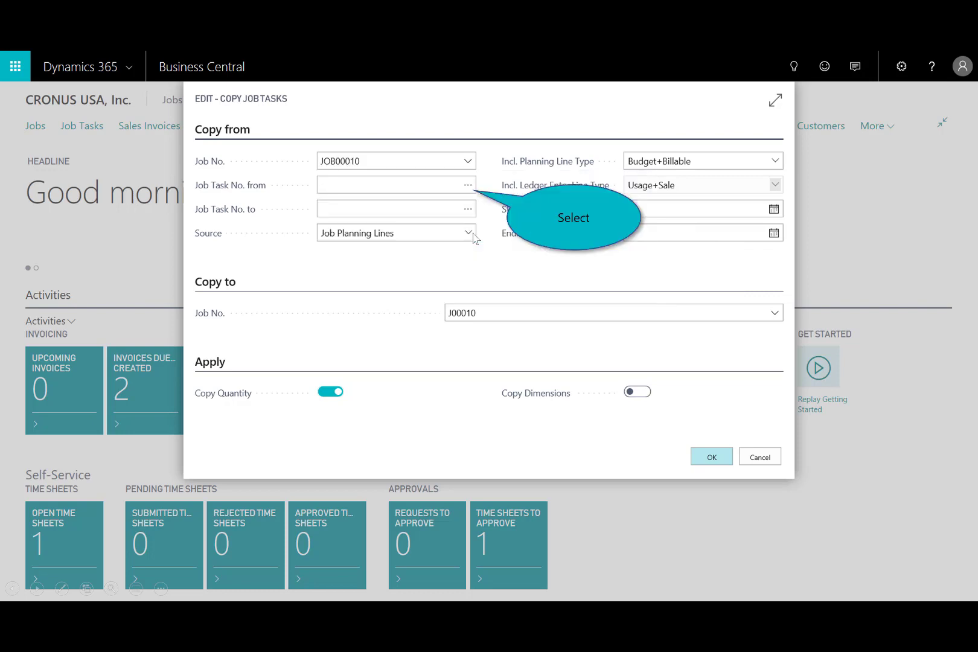
pyautogui.click(461, 187)
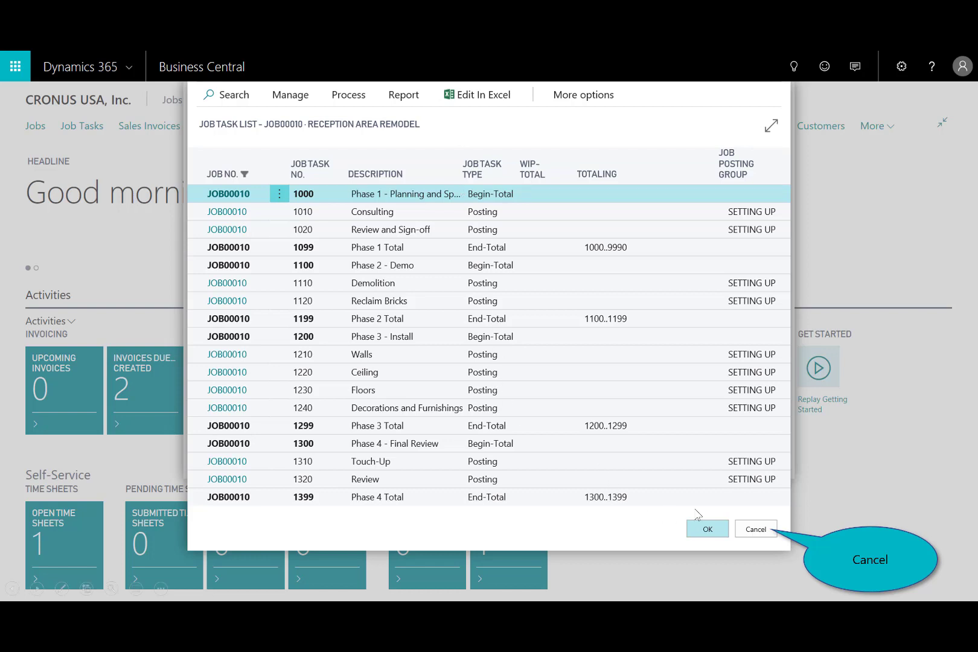
pyautogui.click(755, 529)
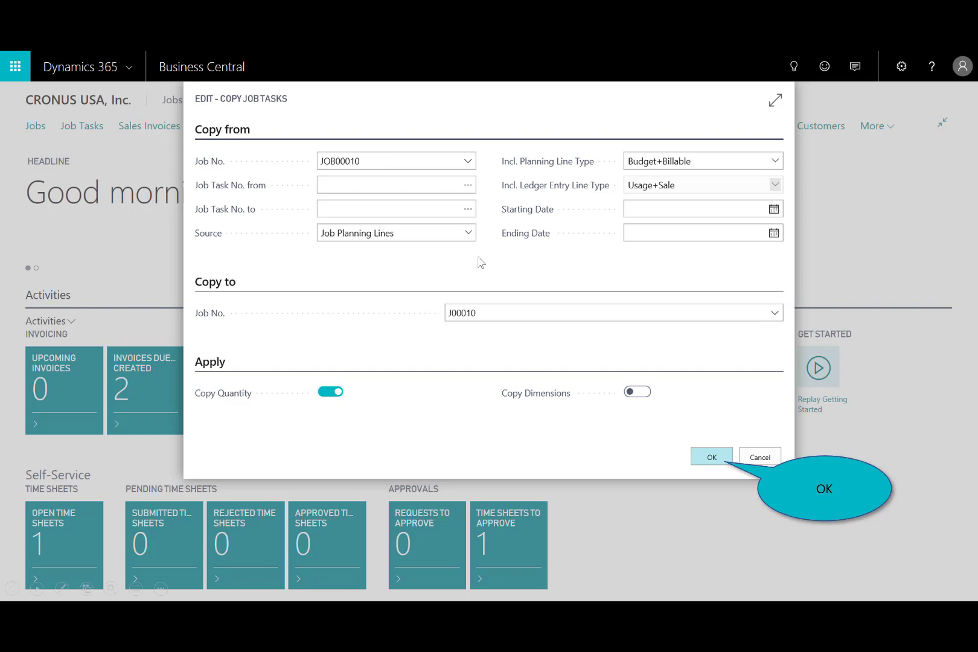
pyautogui.click(704, 458)
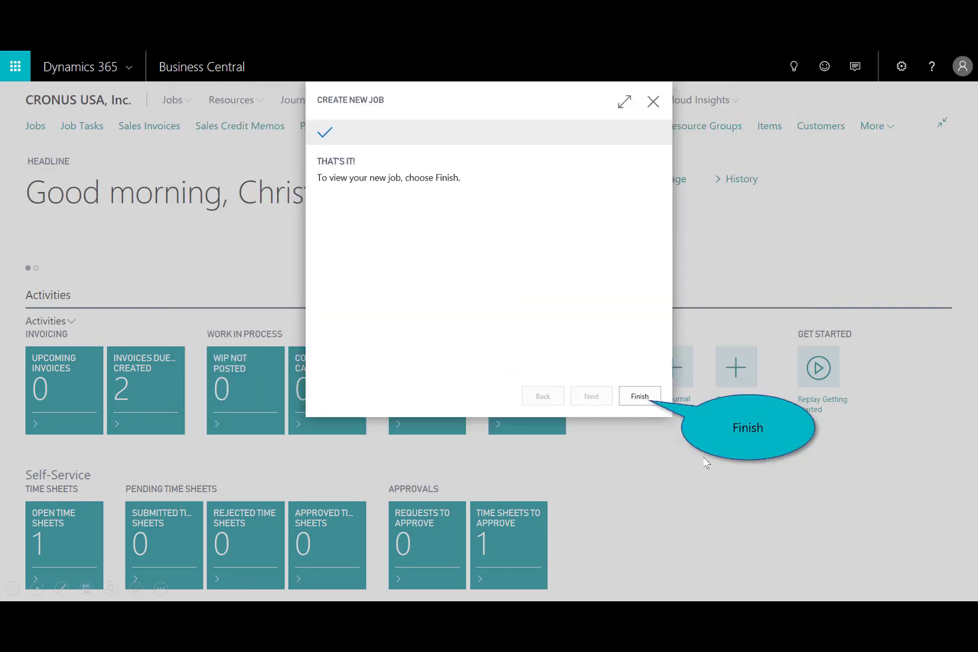
pyautogui.click(637, 397)
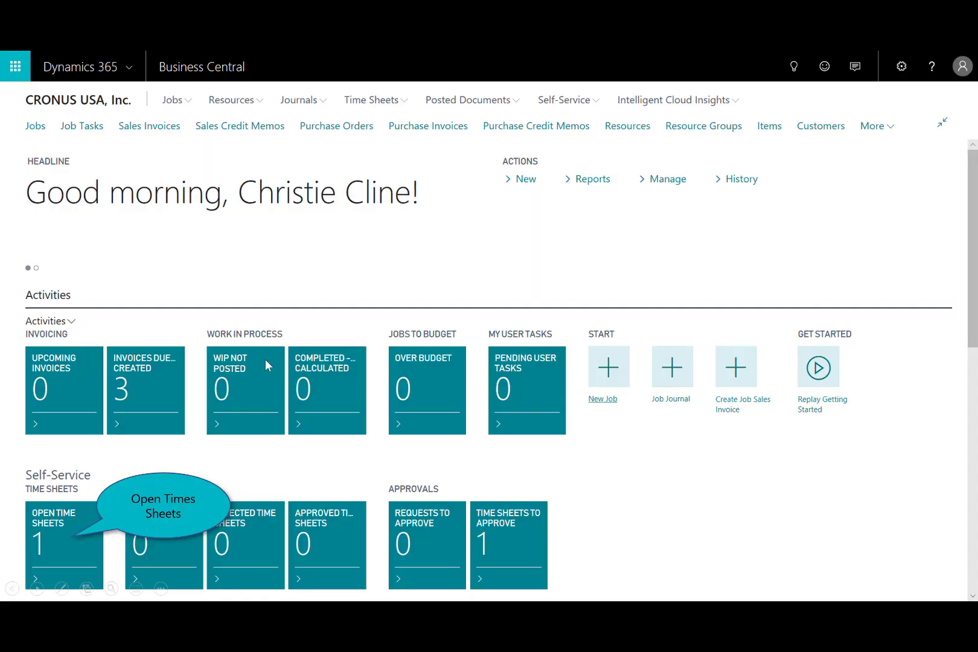
# Enter 8 hours on Tuesday 1 for job J00010, task 1010 Consulting, in open time sheet TS00004.
pyautogui.click(43, 534)
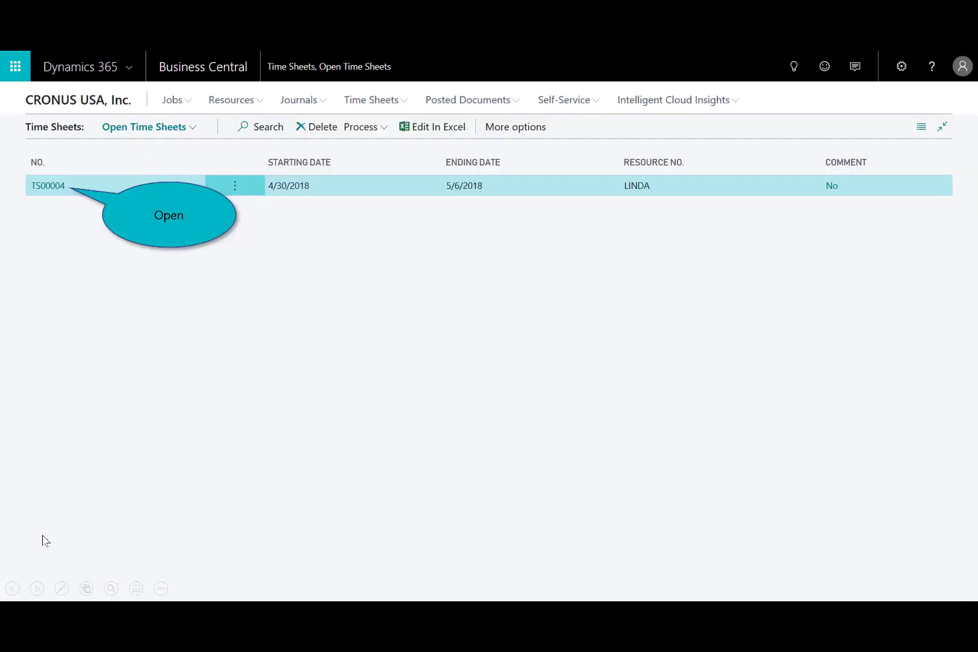
pyautogui.click(43, 187)
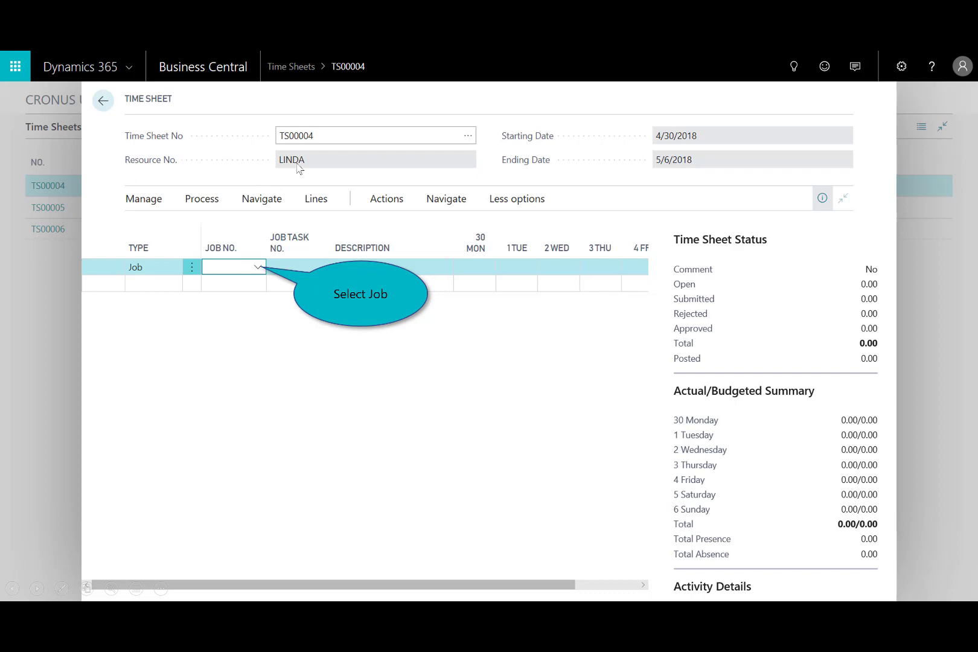
pyautogui.click(258, 268)
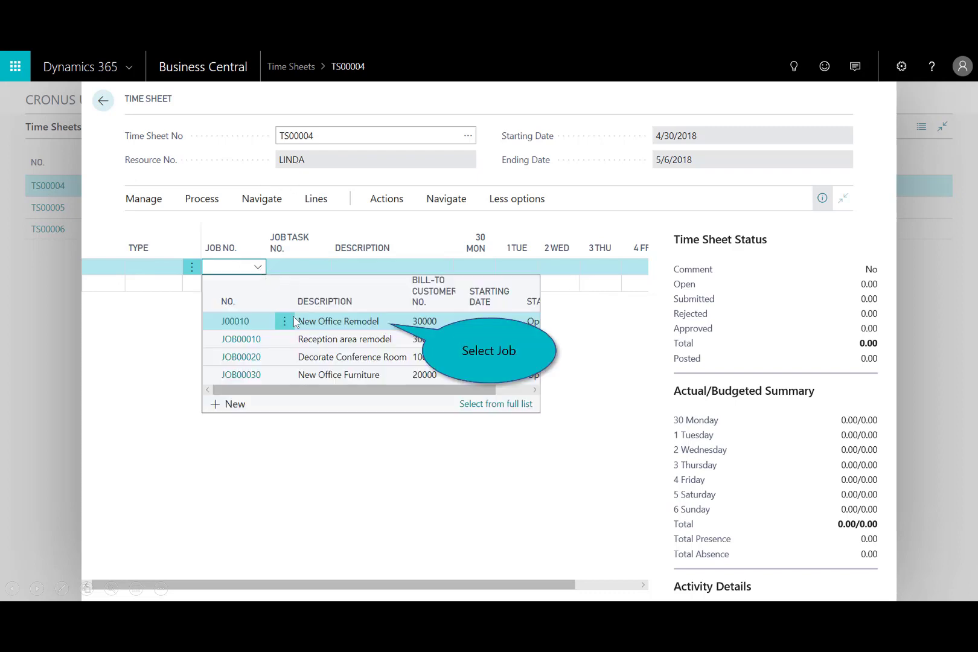
pyautogui.click(331, 322)
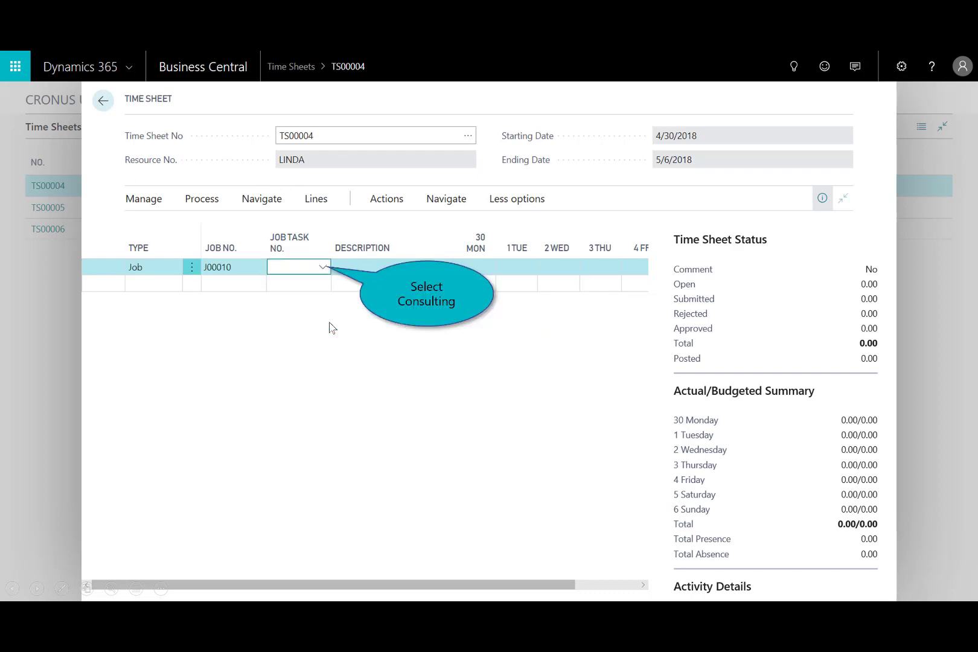
pyautogui.click(322, 266)
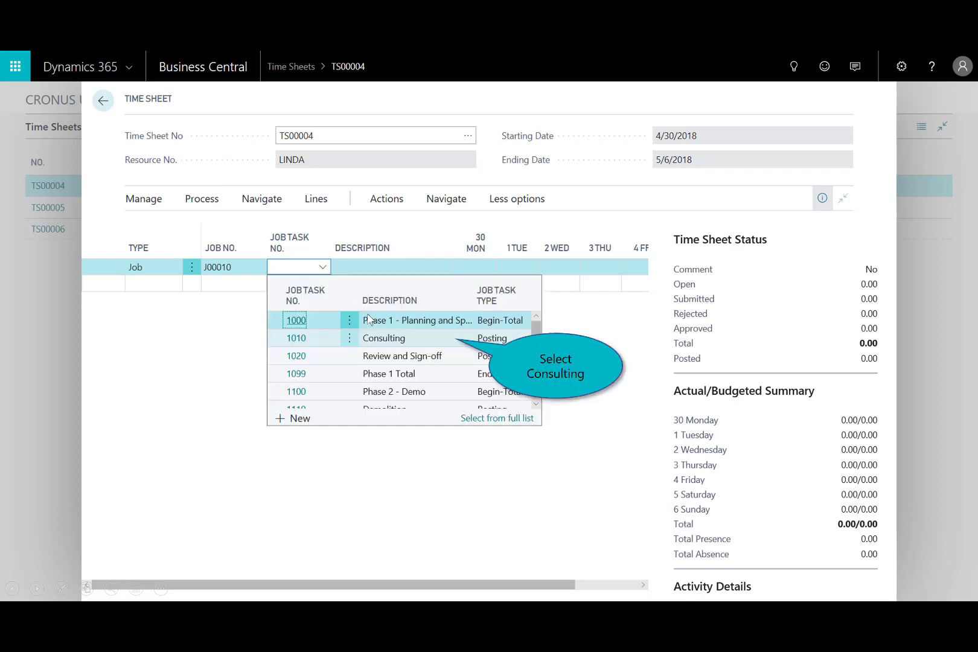
pyautogui.click(403, 340)
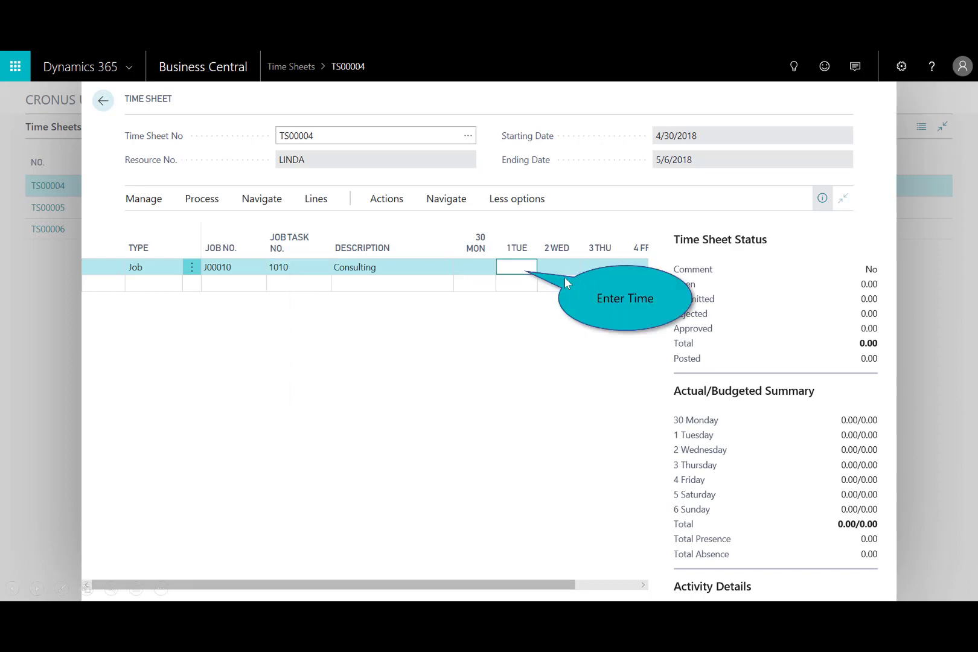
pyautogui.write('8')
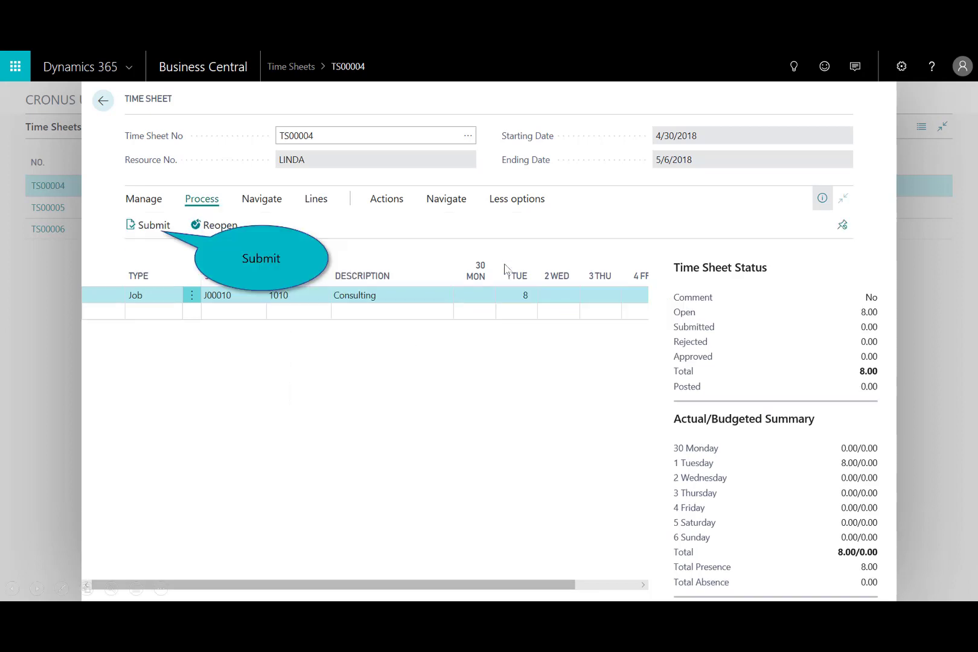
# Submit all open lines of time sheet TS00004 for approval and close the time sheet.
pyautogui.click(143, 230)
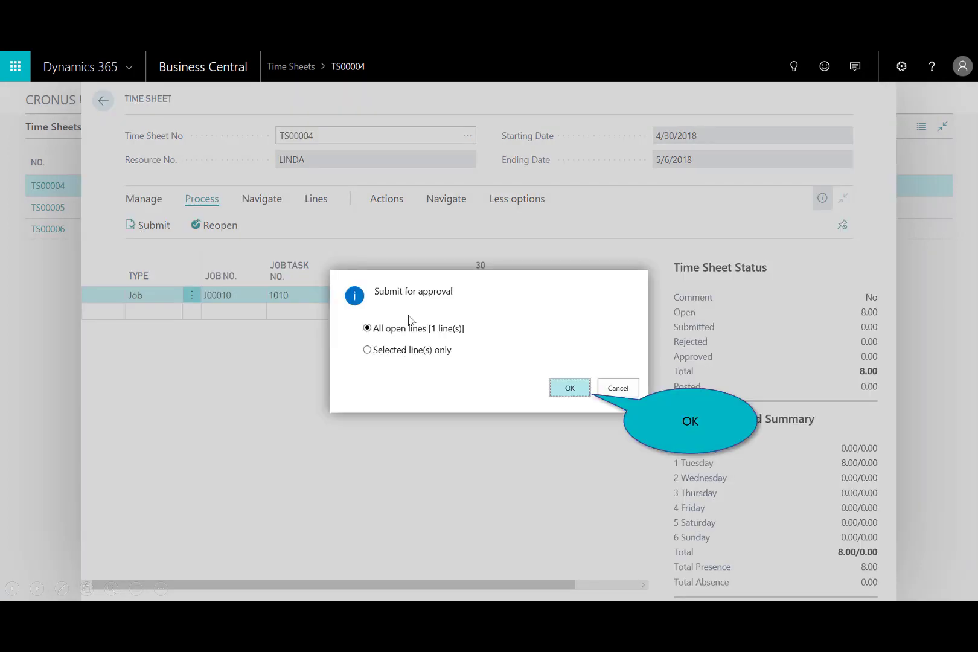
pyautogui.click(570, 390)
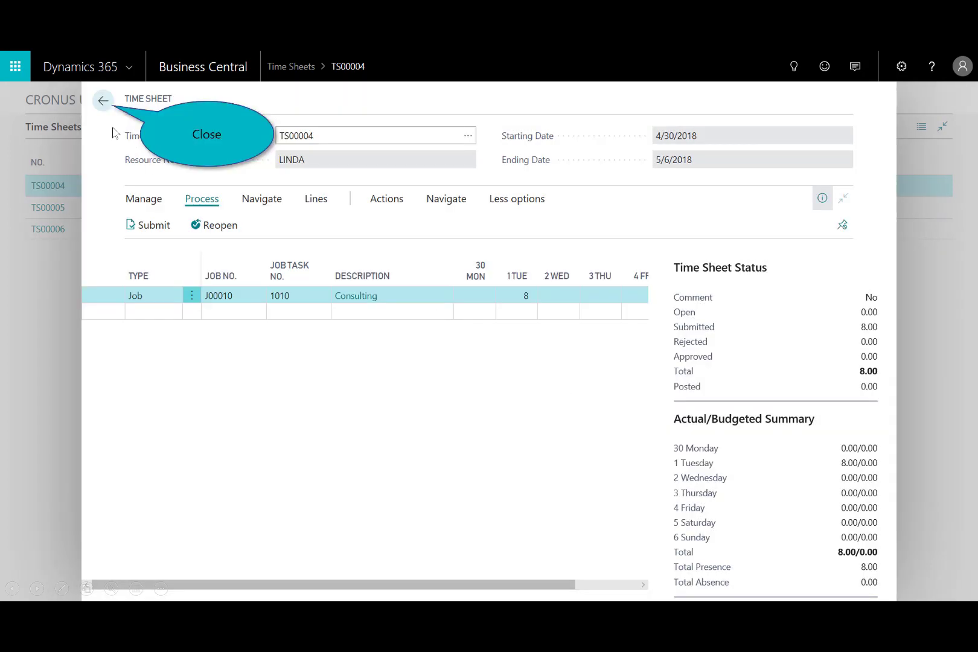
pyautogui.click(103, 102)
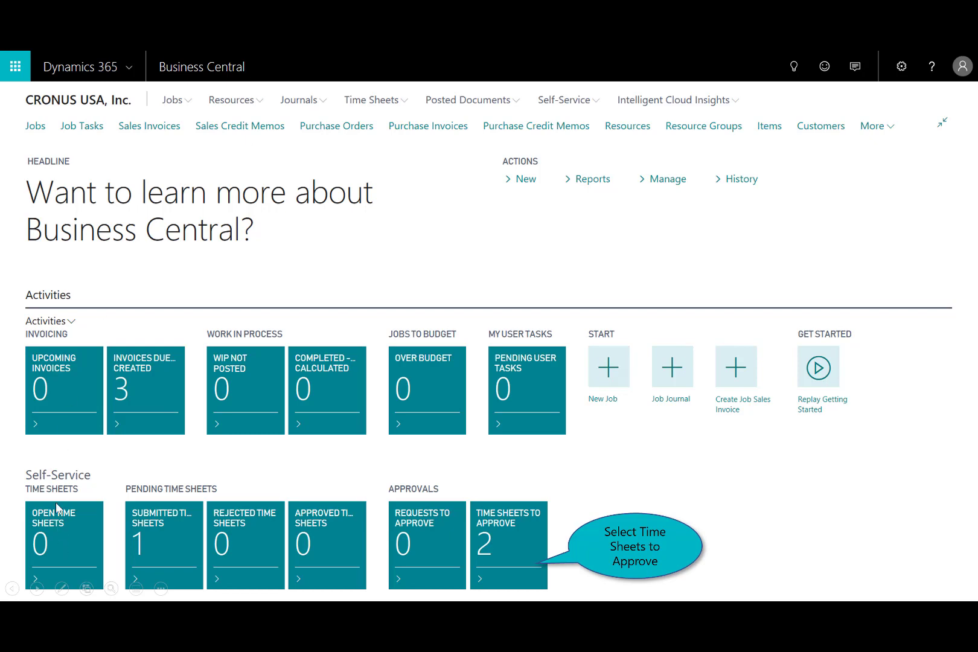
# Approve the submitted Consulting line of time sheet TS00004 from the time sheets awaiting approval, and close it.
pyautogui.click(491, 547)
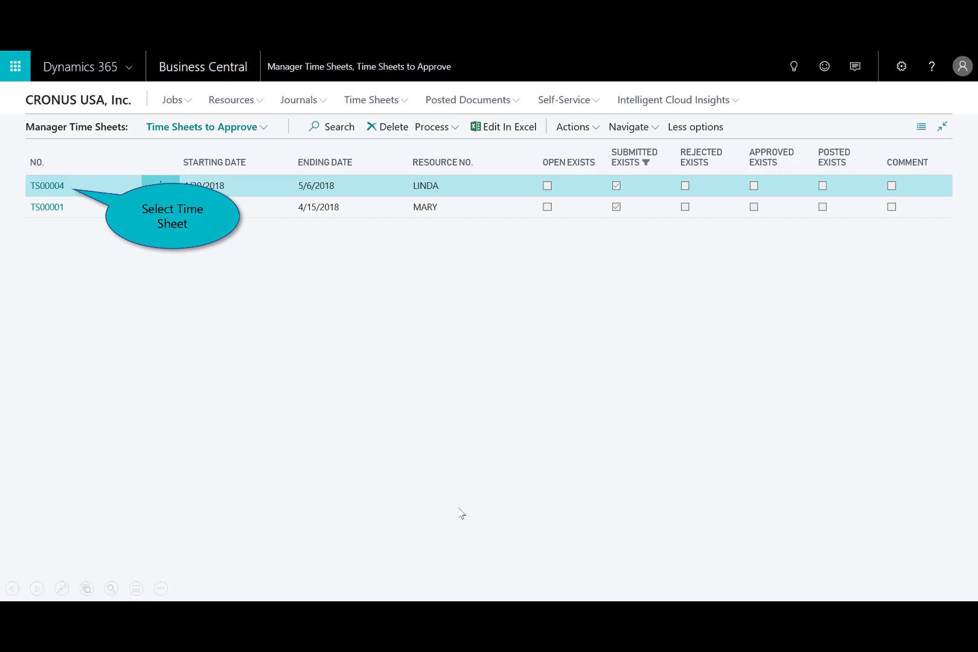
pyautogui.click(42, 185)
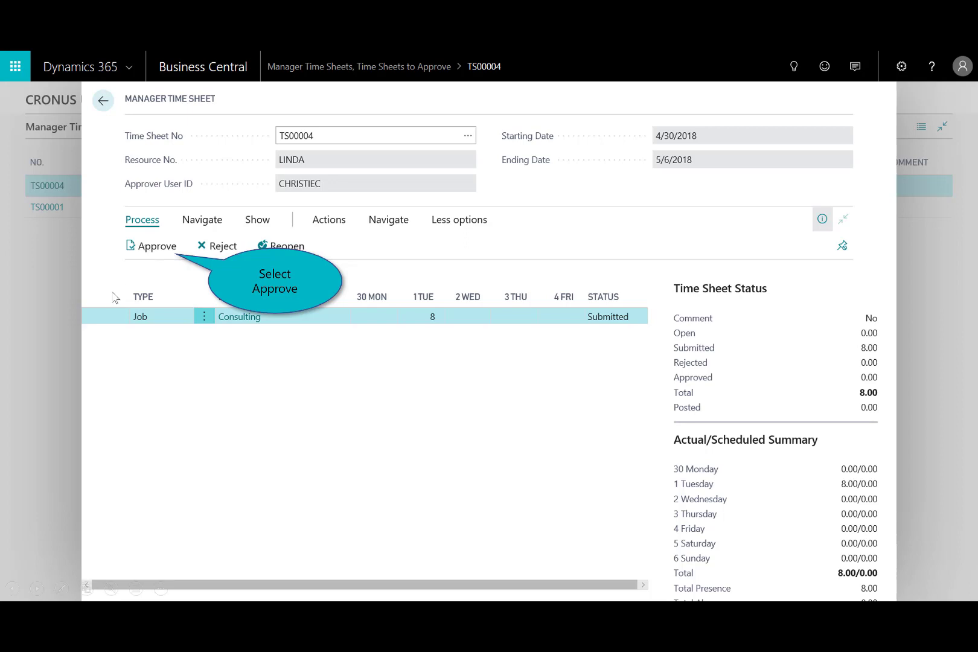
pyautogui.click(138, 254)
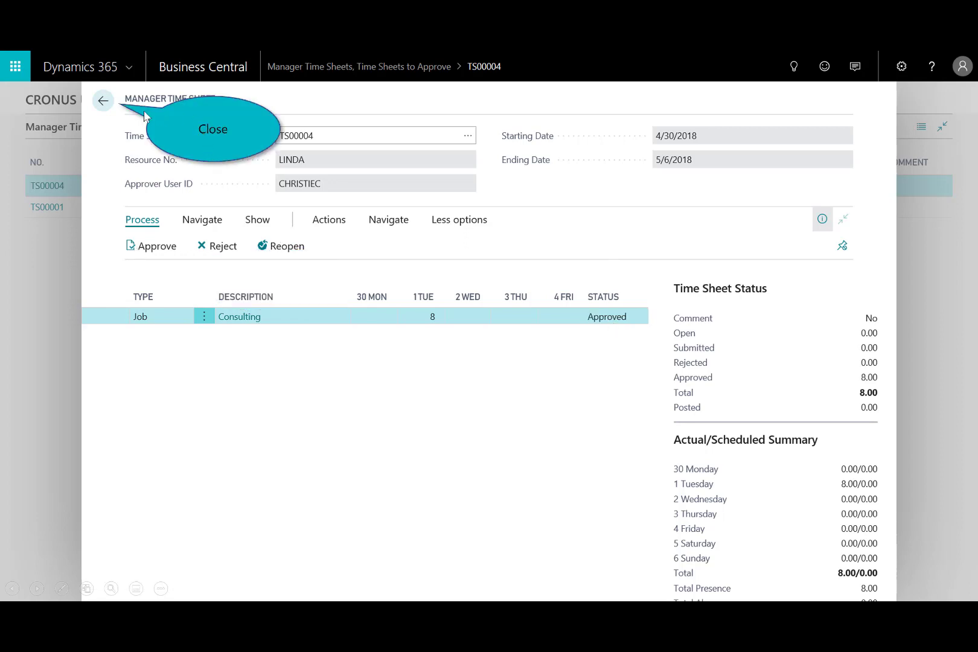
pyautogui.click(103, 101)
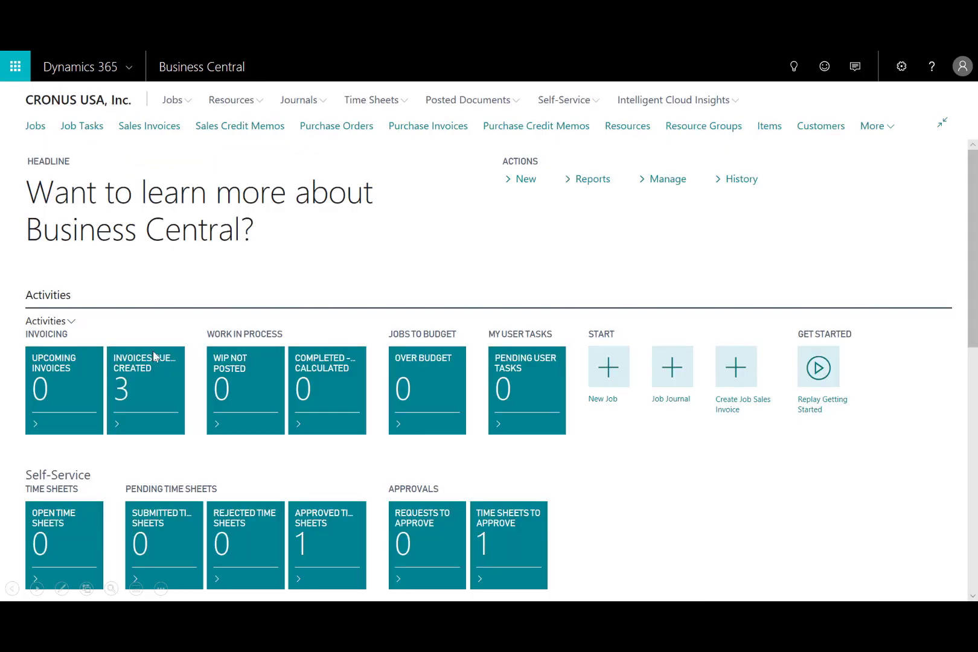
pyautogui.click(173, 377)
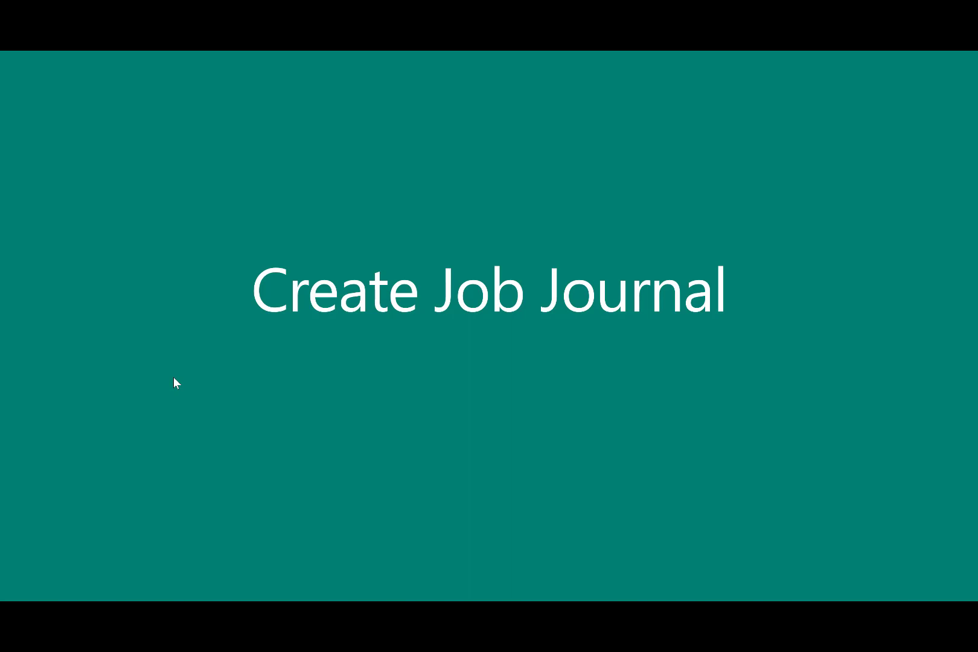
pyautogui.click(173, 377)
# Fill the DEFAULT job journal with lines suggested from time sheets and post the journal.
pyautogui.click(657, 379)
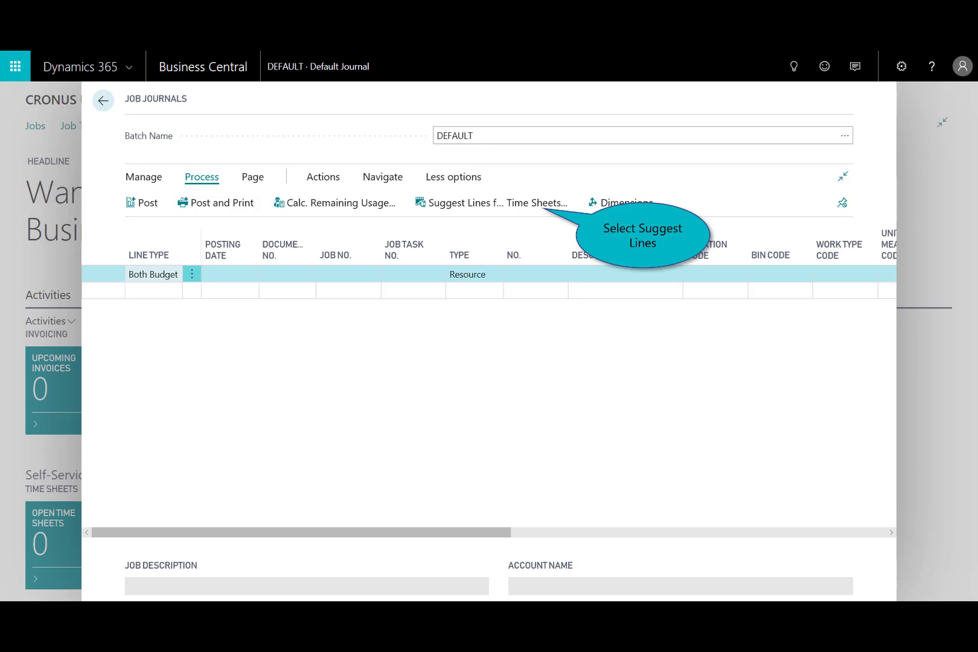
pyautogui.click(500, 206)
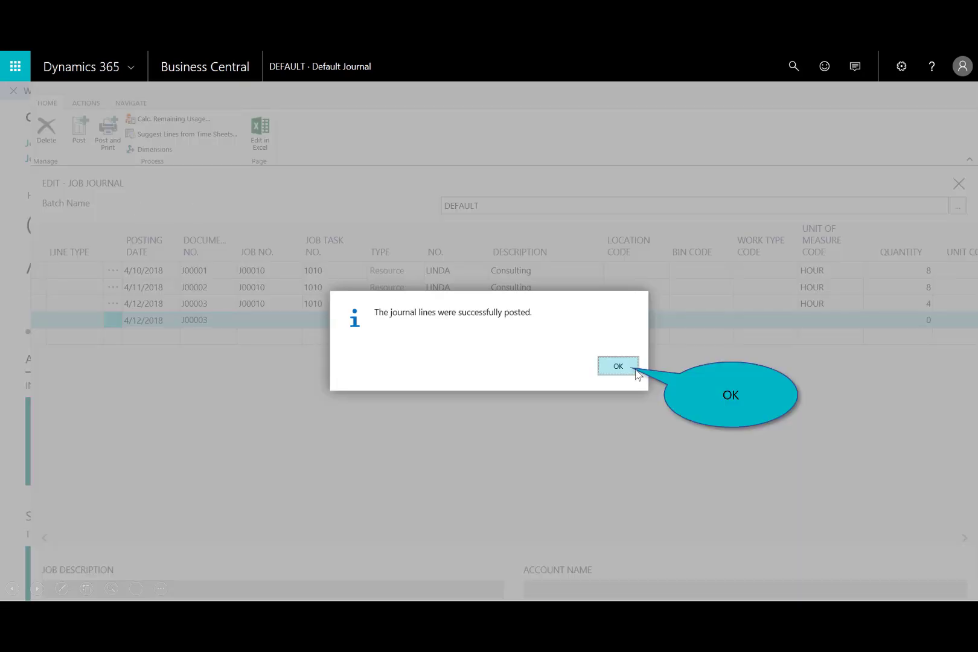
pyautogui.click(635, 372)
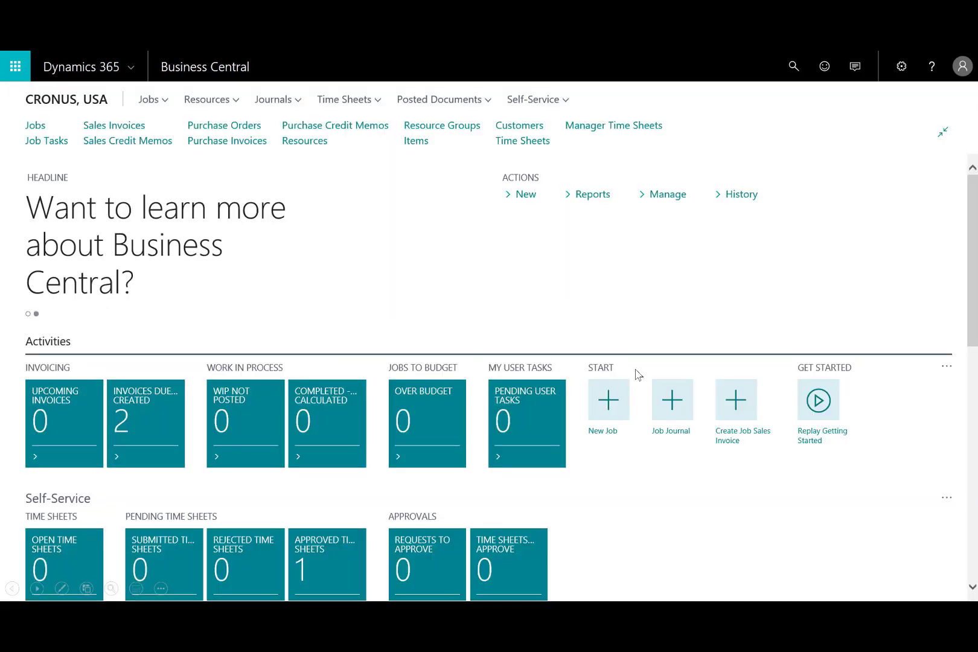
pyautogui.click(638, 374)
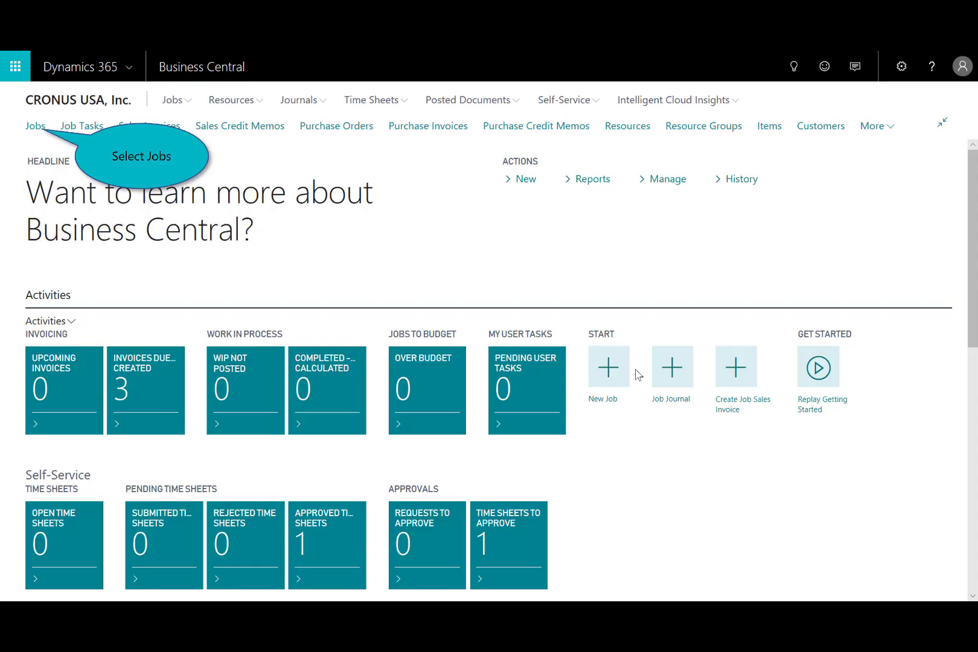
# Create a sales invoice for the New Office Remodel job, with posting date 4/9/2018 and one invoice per job.
pyautogui.click(30, 126)
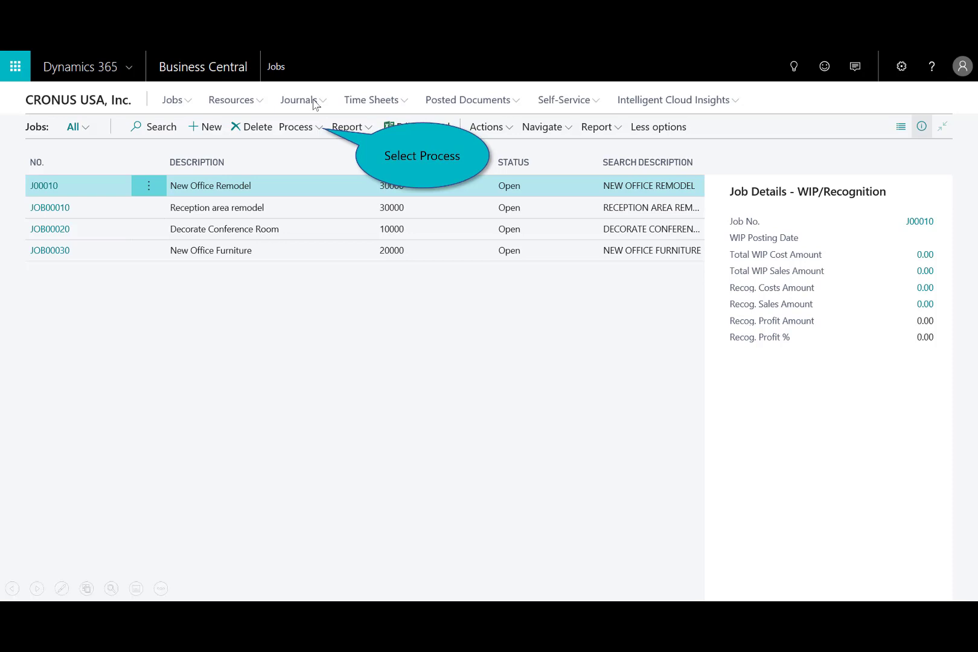
pyautogui.click(309, 129)
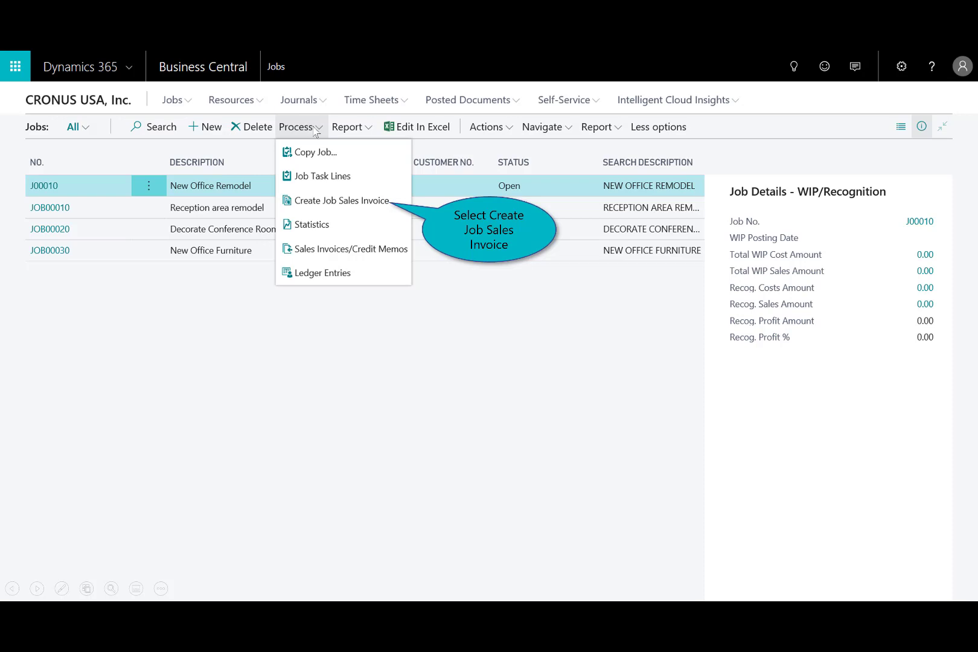
pyautogui.click(332, 204)
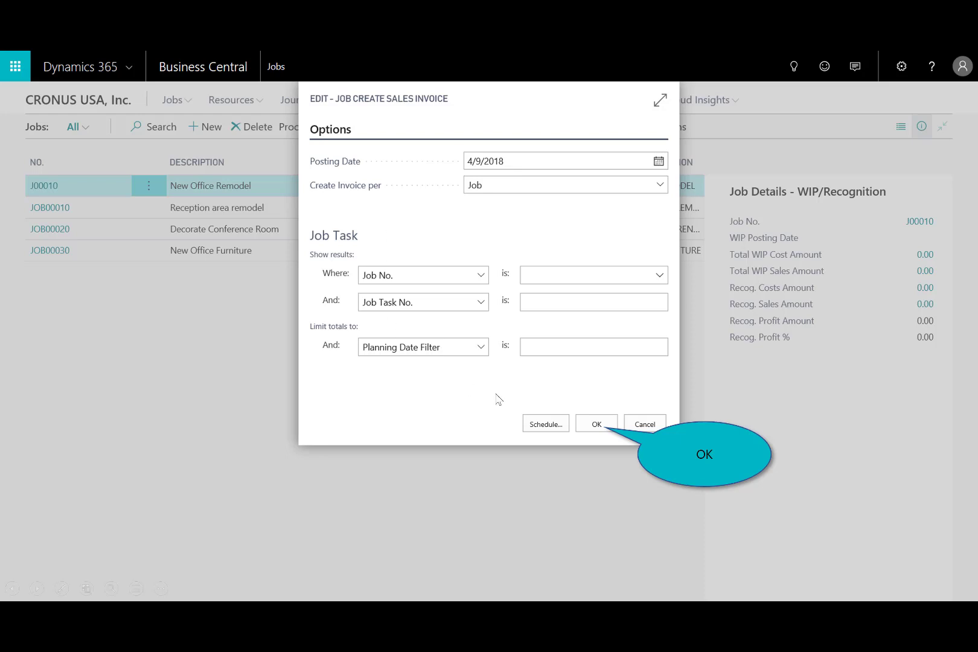
pyautogui.click(589, 424)
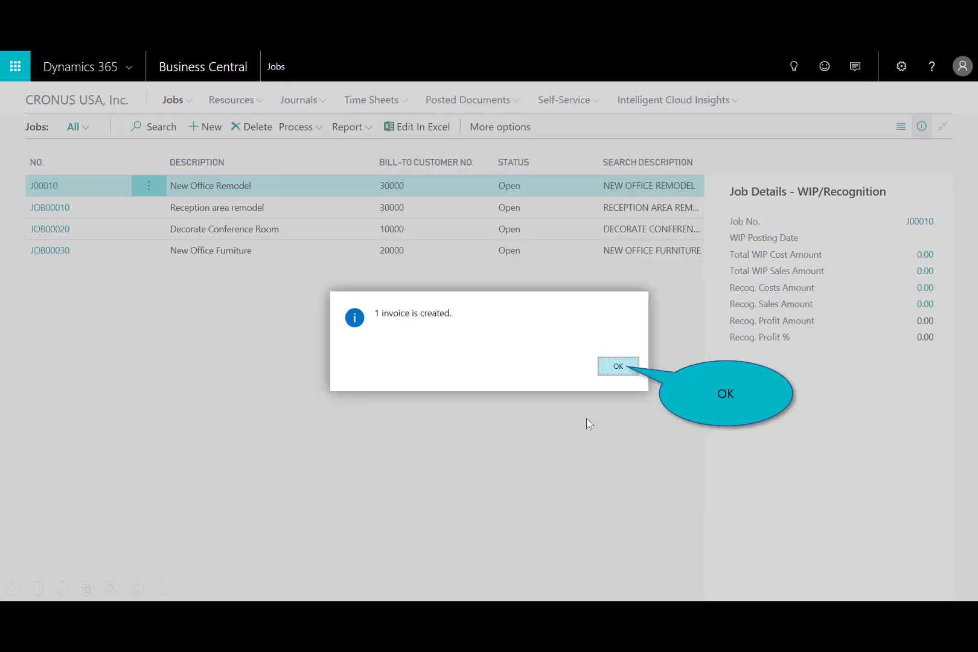
pyautogui.click(613, 363)
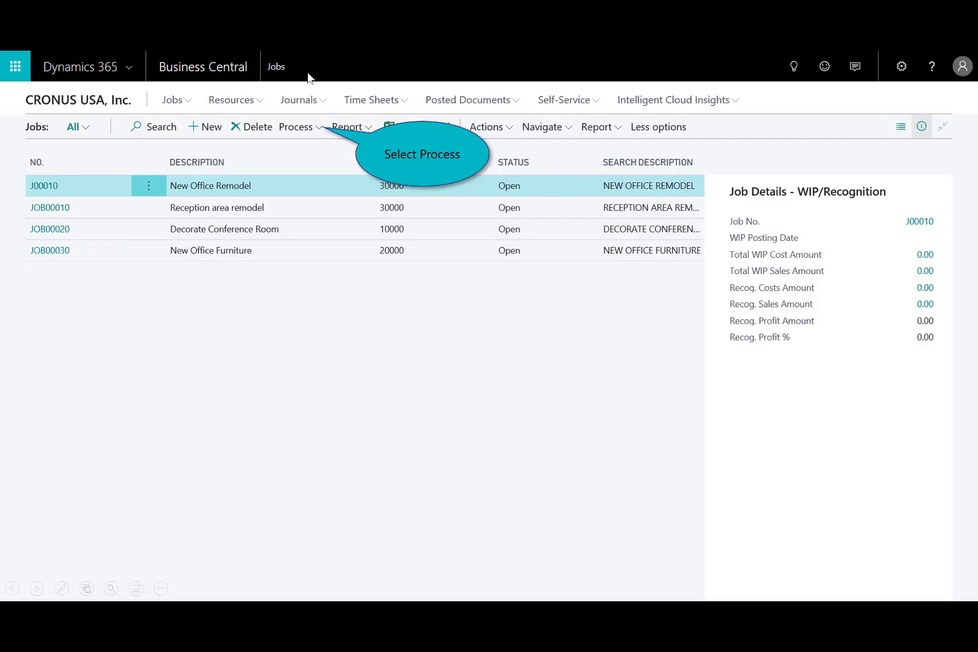
# Open the New Office Remodel job's new sales invoice, post it, and close the invoice document.
pyautogui.click(309, 126)
pyautogui.click(332, 250)
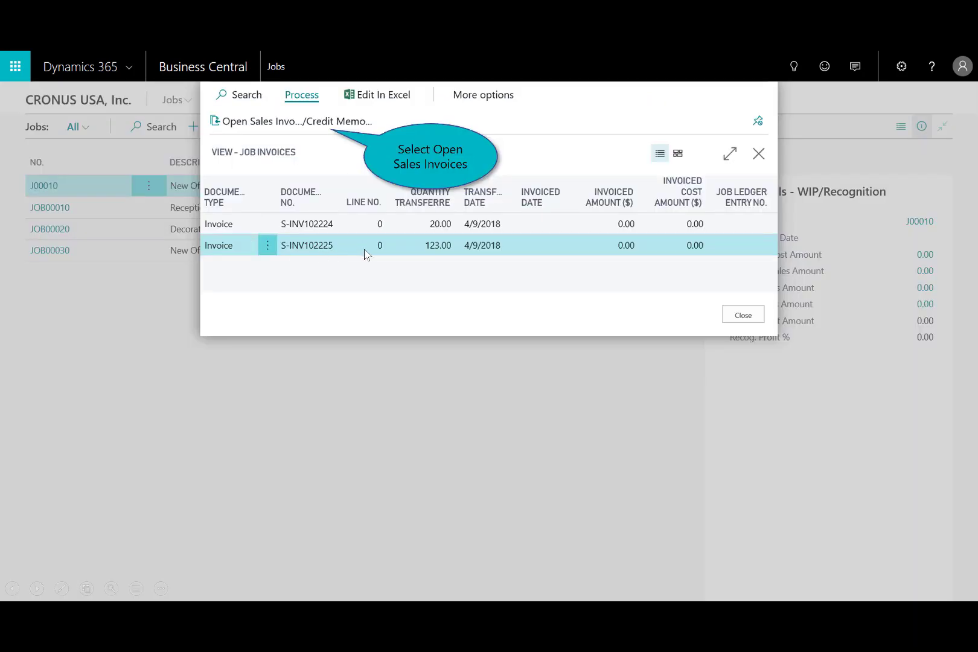
pyautogui.click(349, 127)
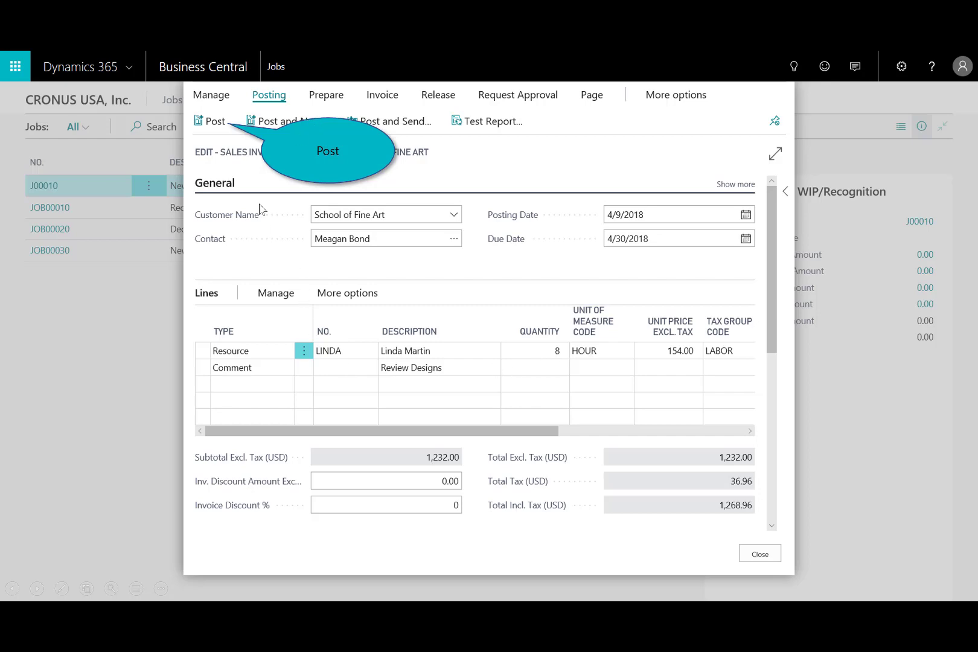
pyautogui.click(215, 121)
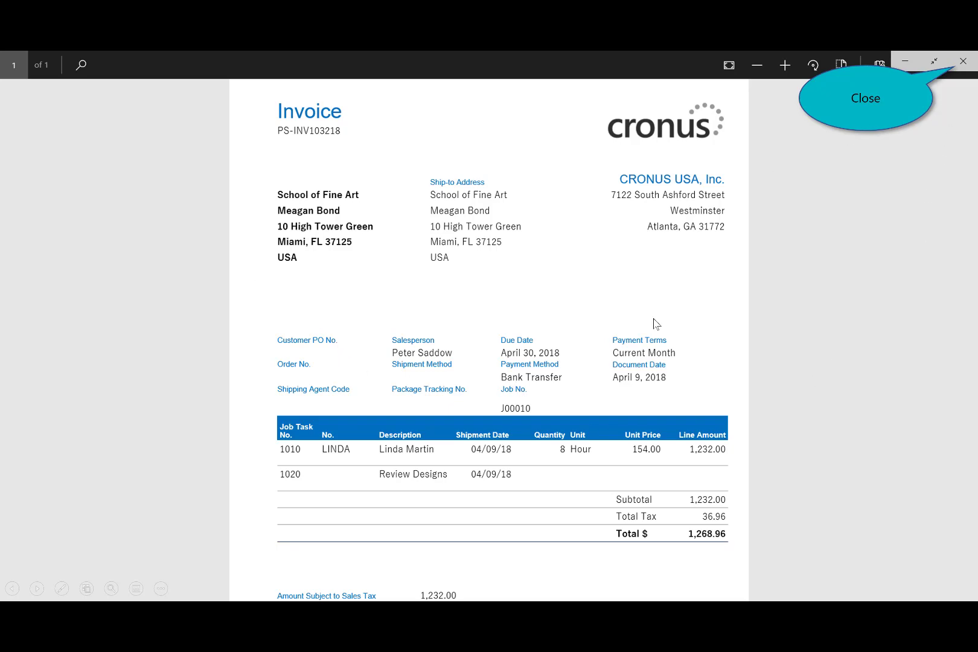
pyautogui.click(962, 63)
pyautogui.click(963, 71)
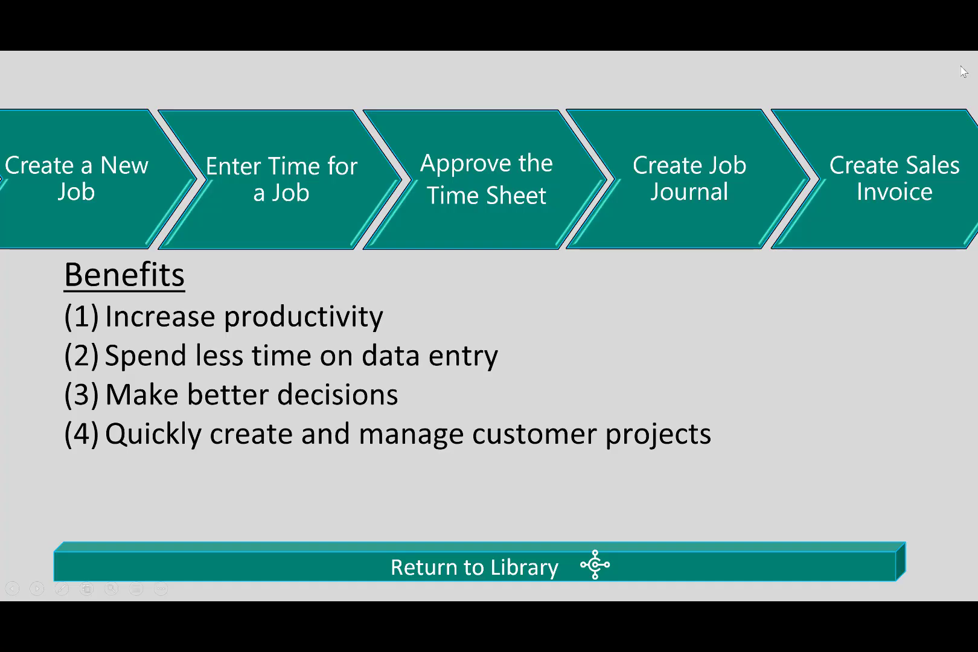